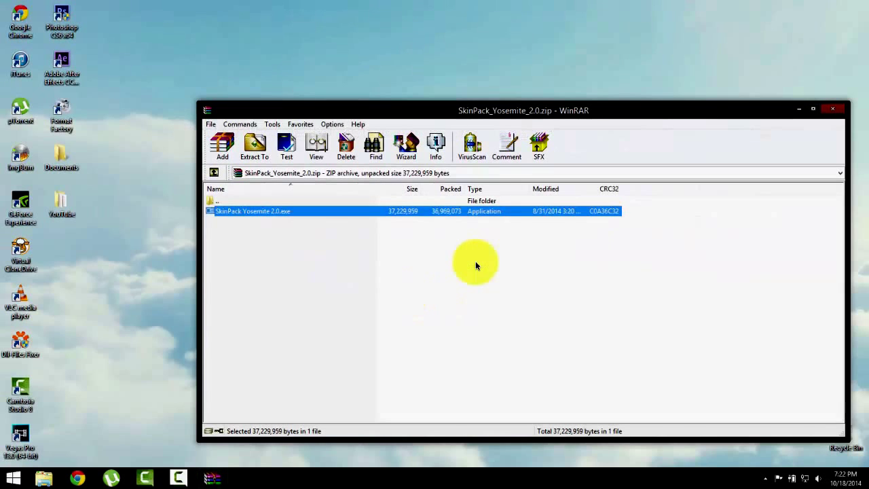
# Minimize the archive window and accept the license agreement in the SkinPack Yosemite 2.0 setup
pyautogui.click(797, 109)
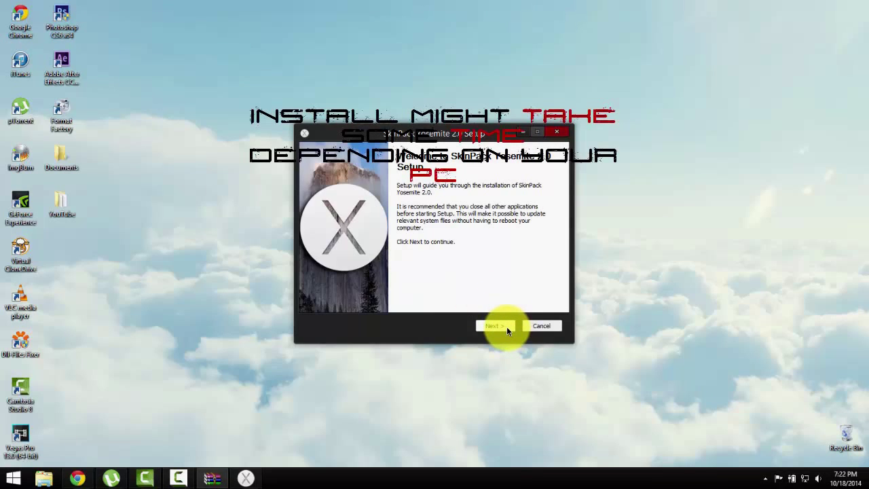
pyautogui.click(503, 326)
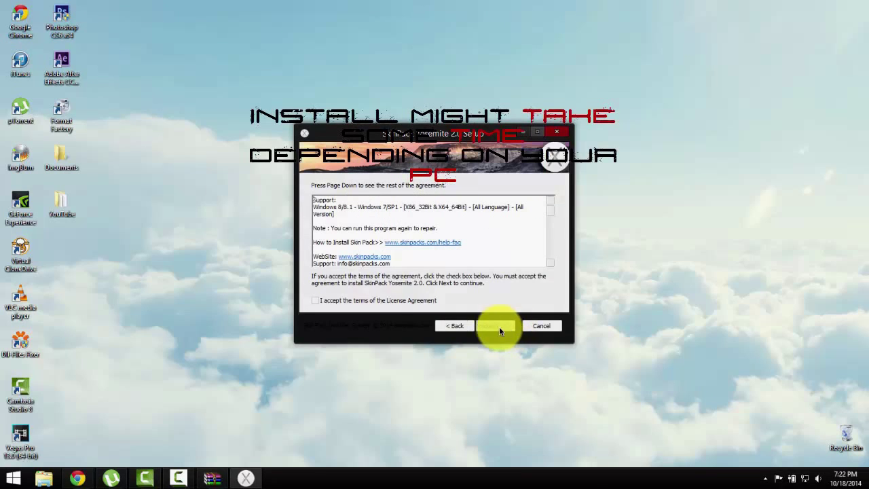
pyautogui.click(393, 303)
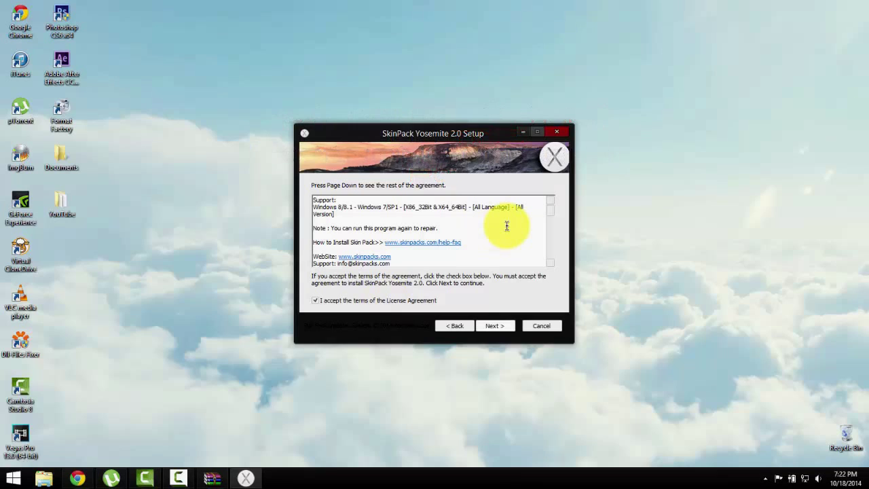
pyautogui.scroll(-1, 554, 217)
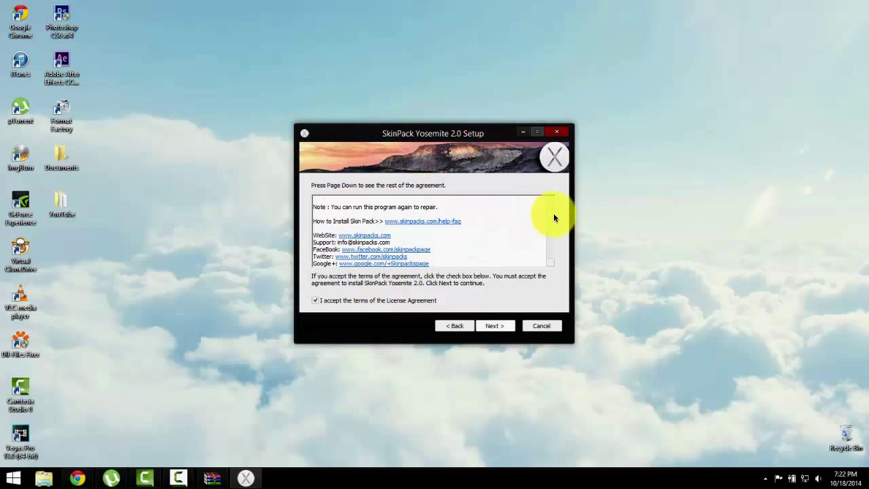
pyautogui.scroll(10, 552, 217)
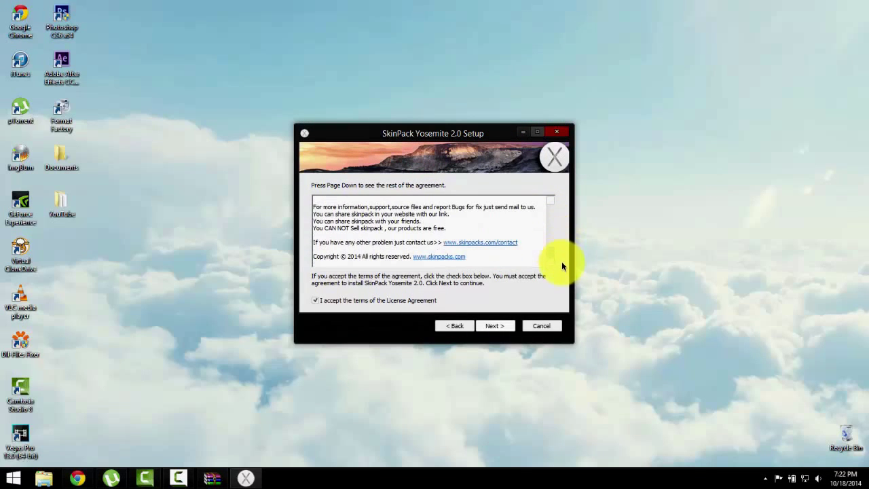
pyautogui.click(491, 325)
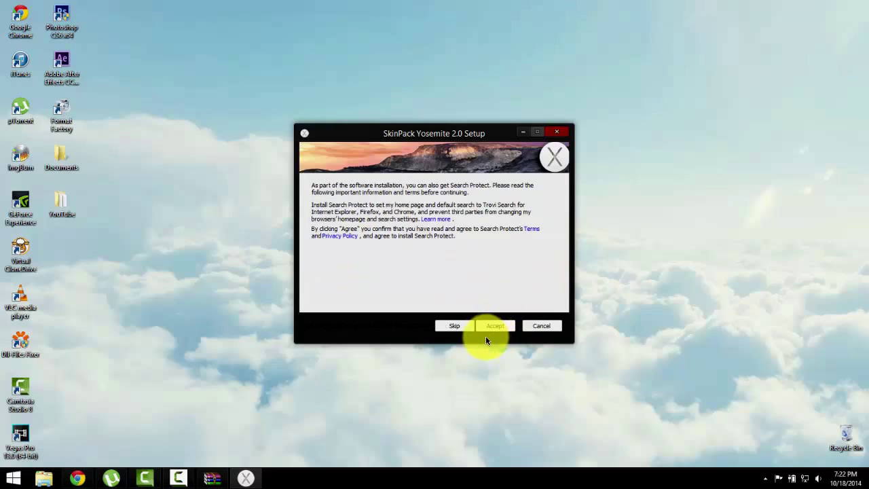
# Decline every bundled third-party offer: Search Protect, Optimizer Pro, PodoWeb, YouTube Accelerator and the FilesFrog update checker
pyautogui.click(449, 325)
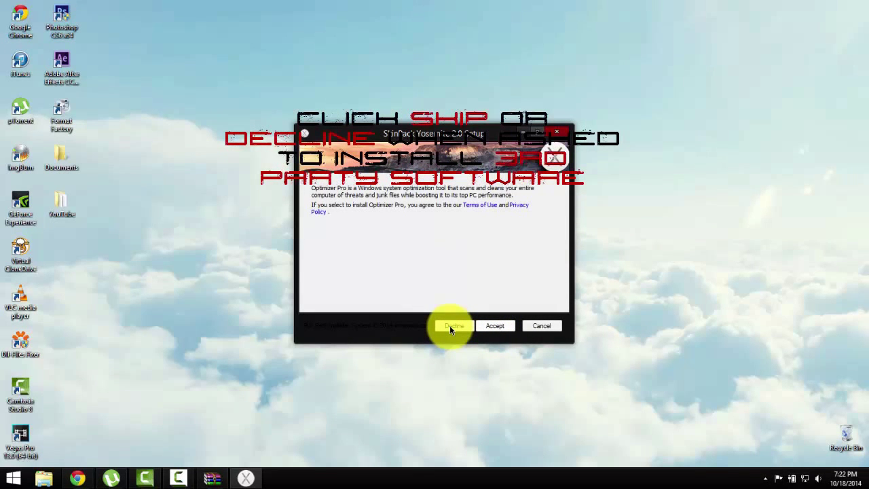
pyautogui.click(449, 325)
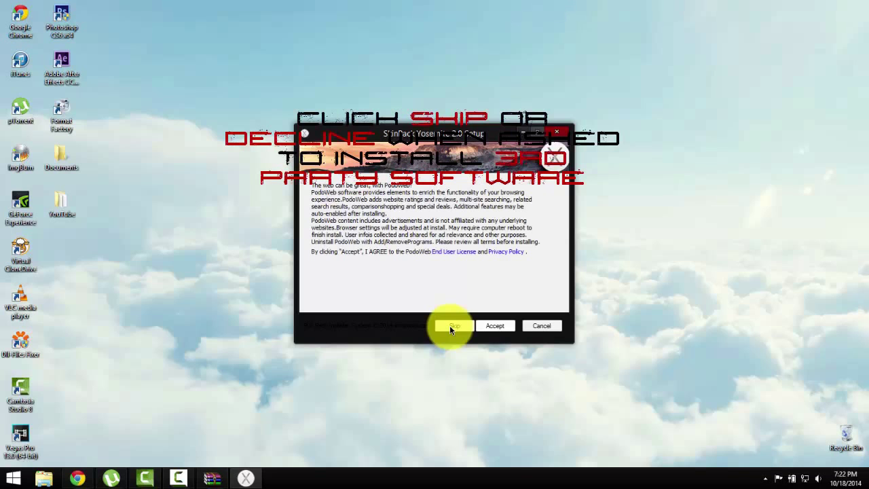
pyautogui.click(450, 325)
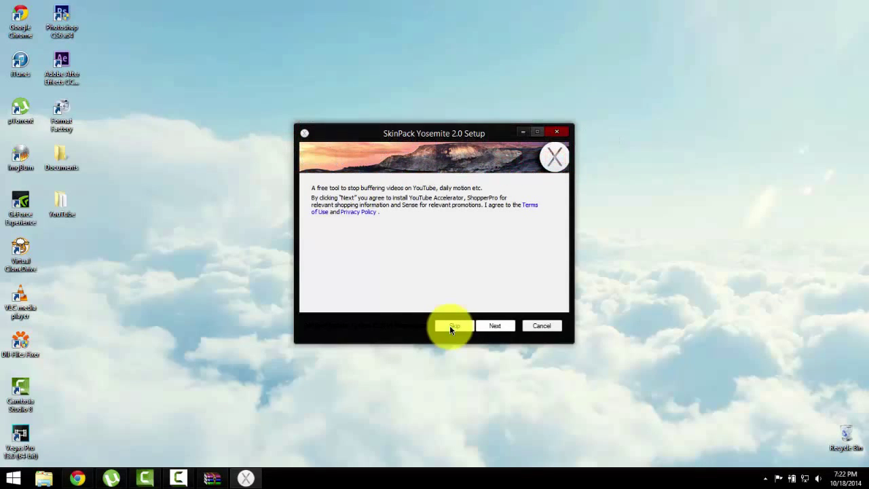
pyautogui.click(450, 325)
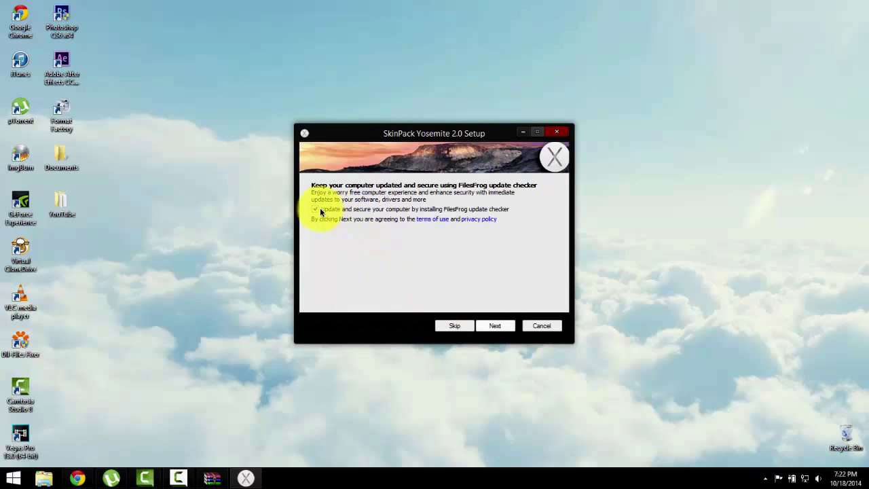
pyautogui.click(315, 209)
pyautogui.click(451, 326)
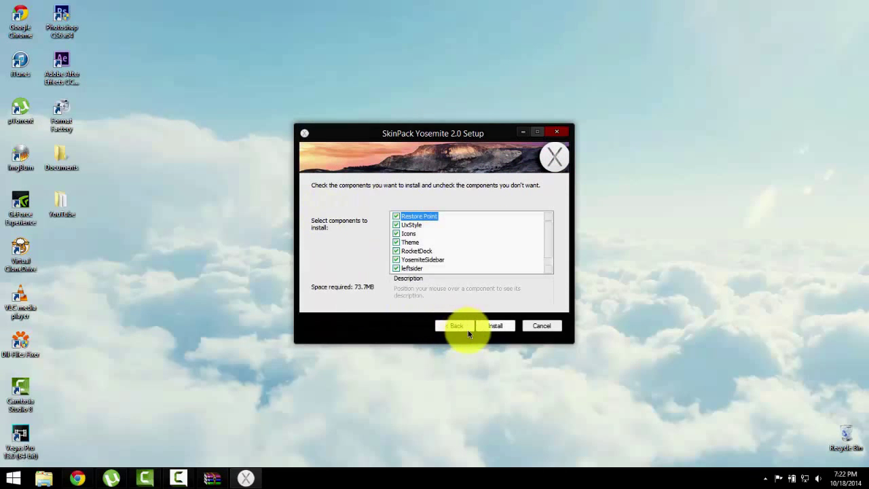
# Review the component list and install SkinPack Yosemite with all components checked
pyautogui.scroll(-1, 553, 246)
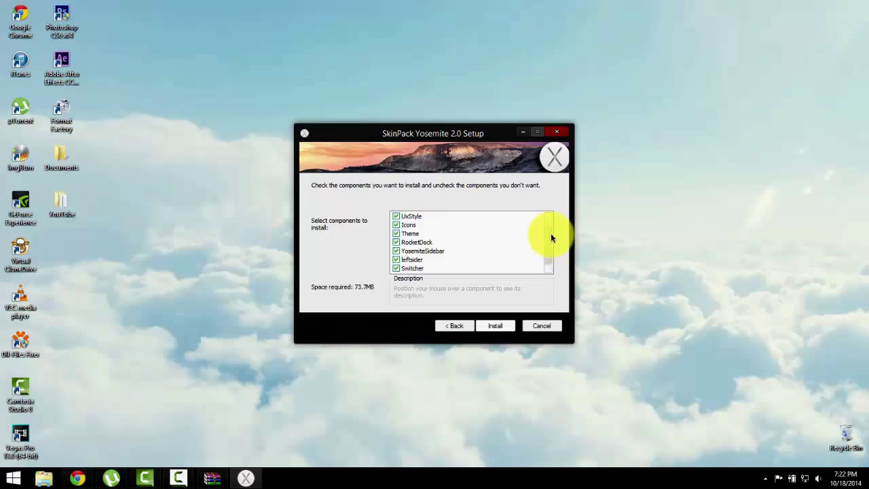
pyautogui.moveTo(548, 237); pyautogui.dragTo(549, 233)
pyautogui.click(502, 326)
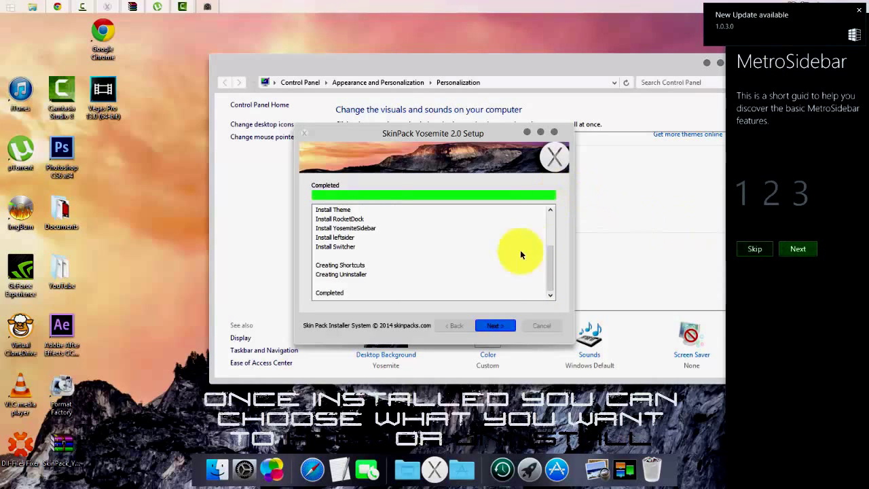
# Finish the SkinPack Yosemite setup and close the Personalization window
pyautogui.click(496, 325)
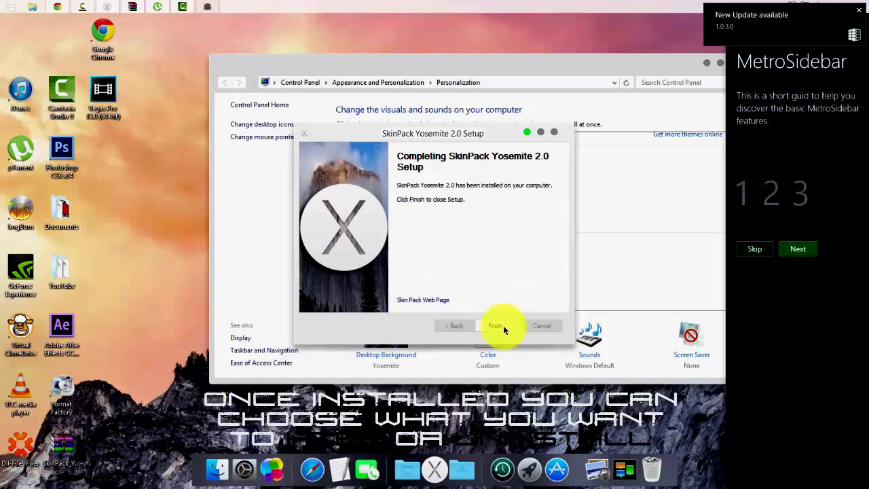
pyautogui.click(502, 328)
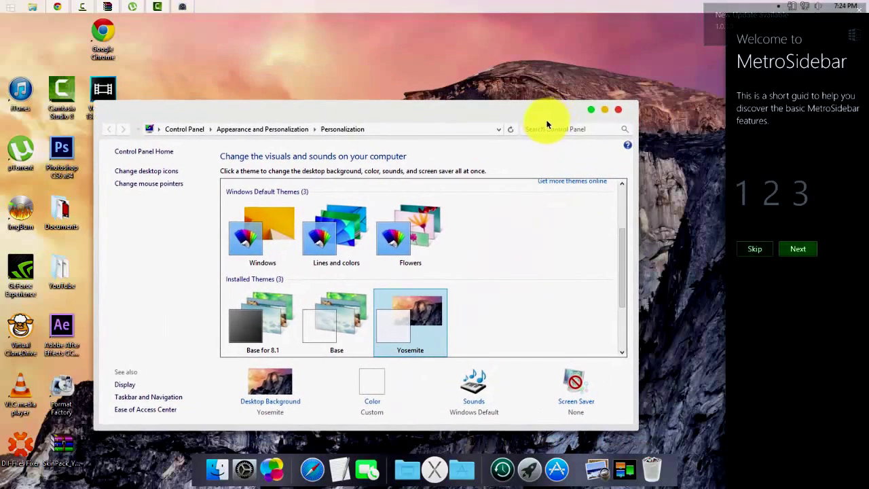
pyautogui.click(615, 110)
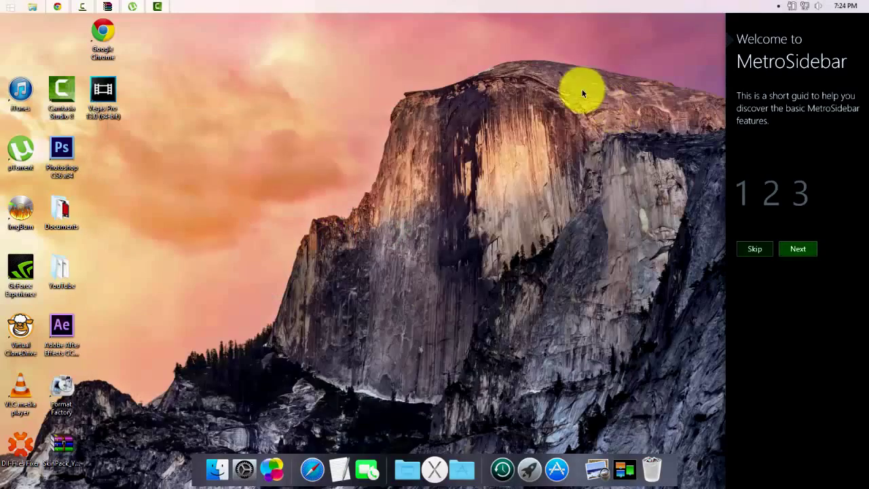
# Open Local Disk (C:) from the dock's Drives stack, view This PC in the themed file window, and close it
pyautogui.moveTo(581, 89); pyautogui.dragTo(170, 380)
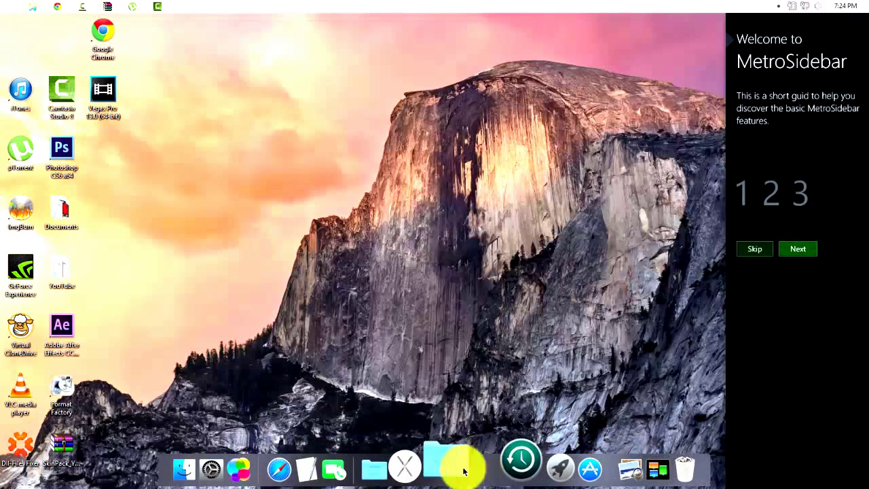
pyautogui.click(459, 465)
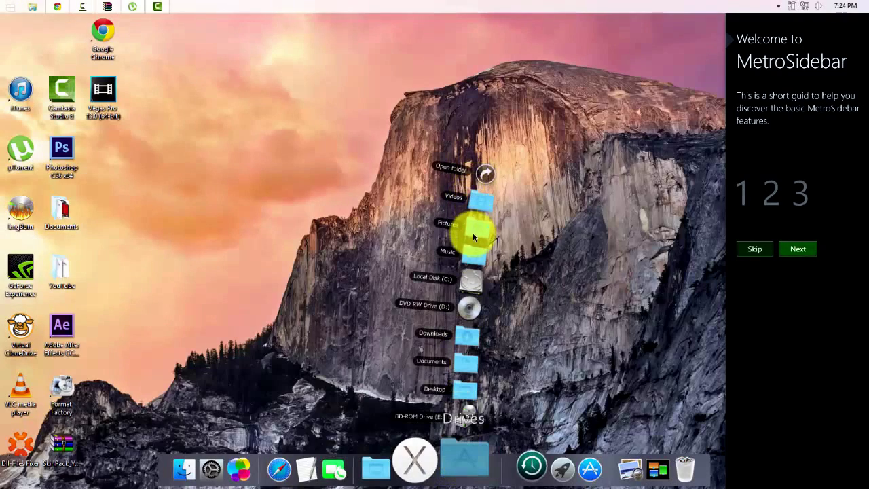
pyautogui.click(471, 288)
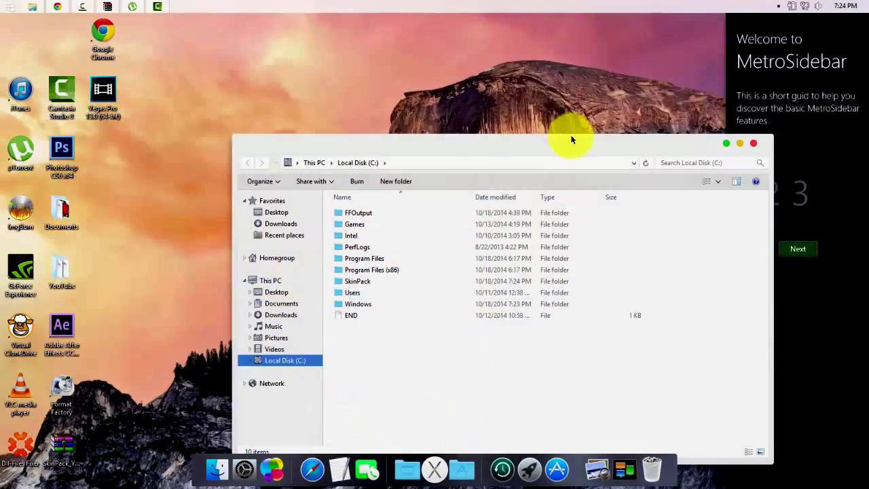
pyautogui.moveTo(574, 139); pyautogui.dragTo(532, 65)
pyautogui.click(226, 201)
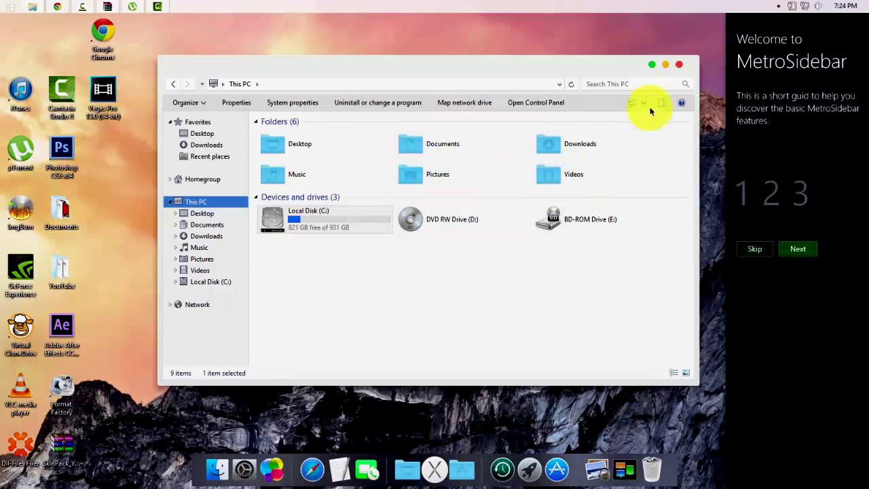
pyautogui.click(679, 64)
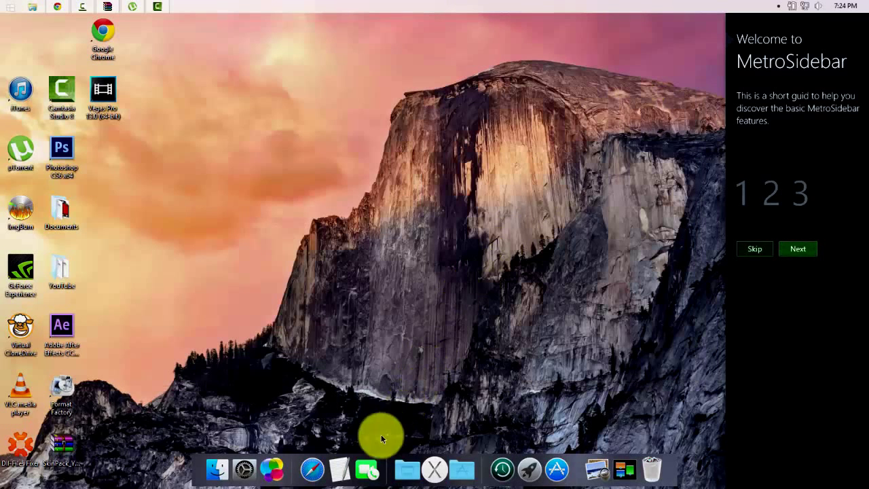
# Open Notepad and Control Panel from the dock to view their themed windows, closing each one
pyautogui.click(339, 467)
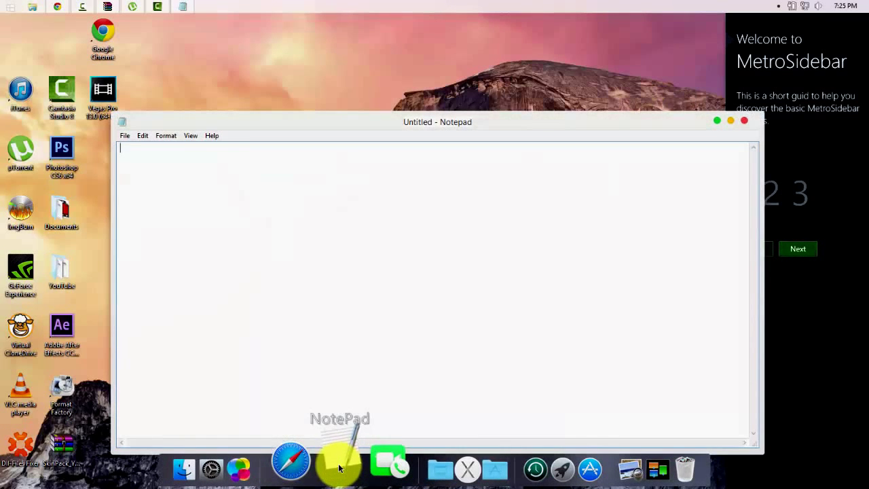
pyautogui.click(745, 121)
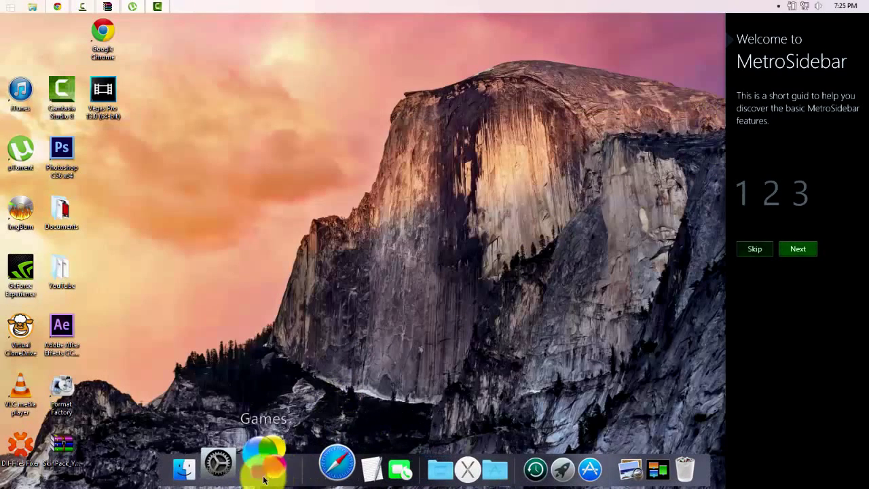
pyautogui.click(244, 454)
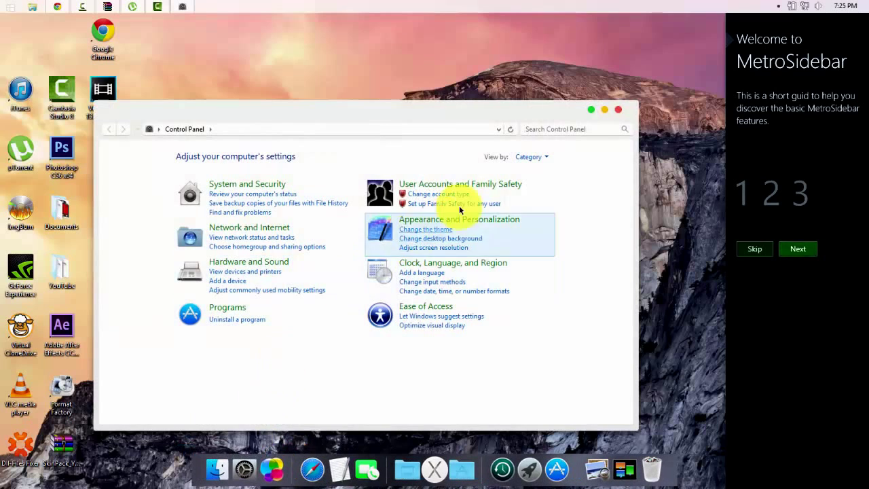
pyautogui.click(618, 110)
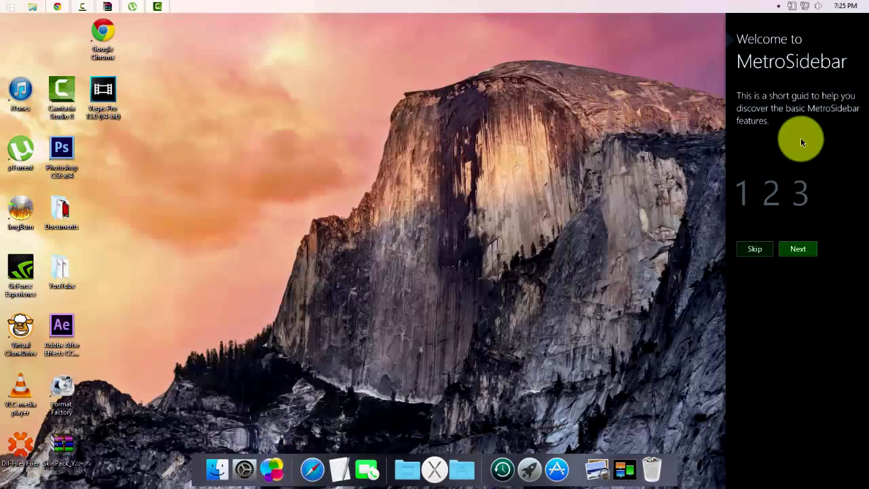
# Go through all three pages of the MetroSidebar introduction guide and complete it
pyautogui.click(807, 249)
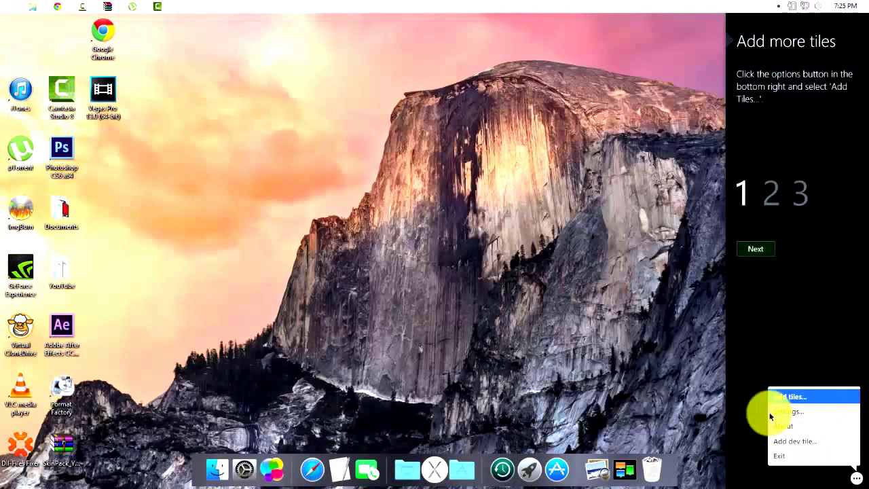
pyautogui.click(752, 249)
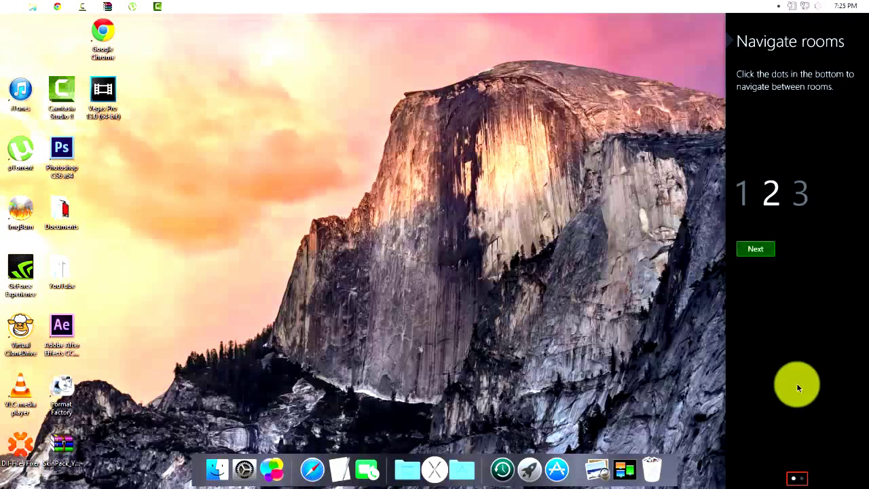
pyautogui.click(756, 247)
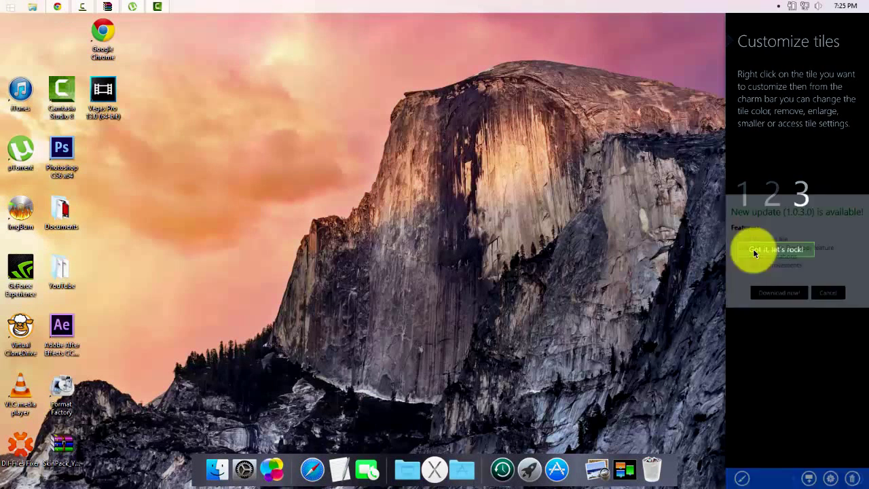
pyautogui.click(754, 250)
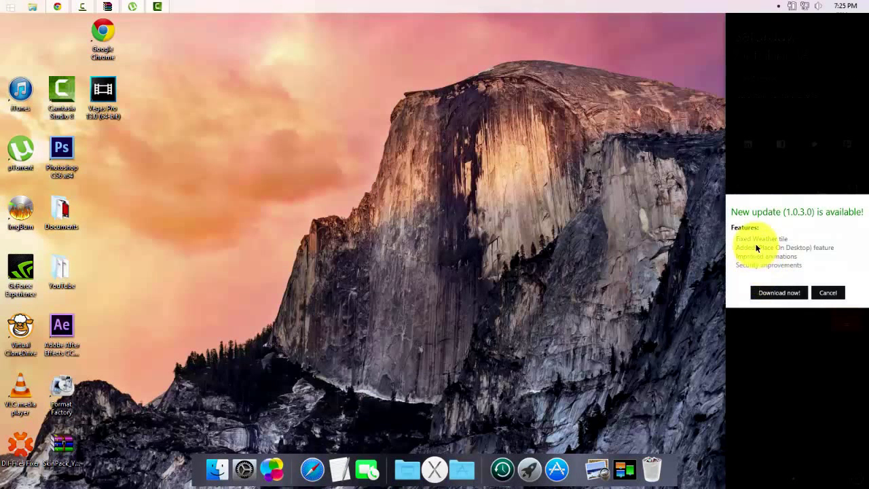
# Accept the MetroSidebar 1.0.3.0 update offer, start the version 1.0.2 download on its website, and minimize the browser
pyautogui.click(784, 292)
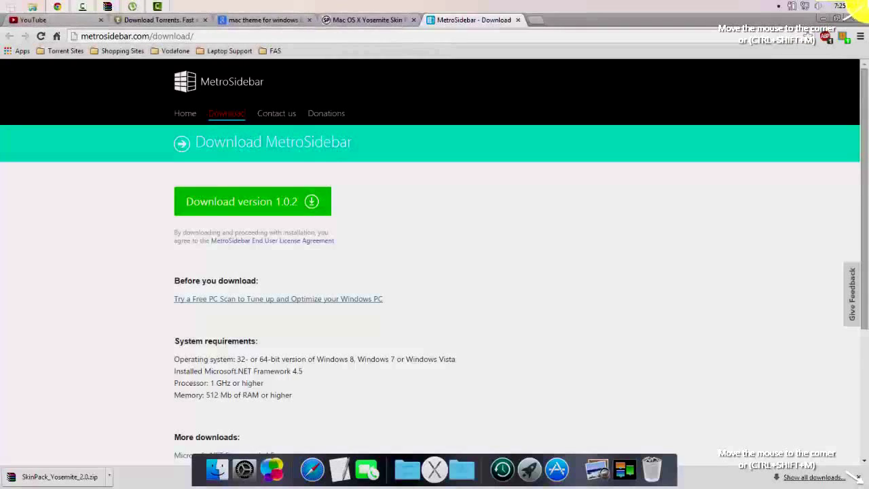
pyautogui.moveTo(861, 10)
pyautogui.moveTo(848, 126)
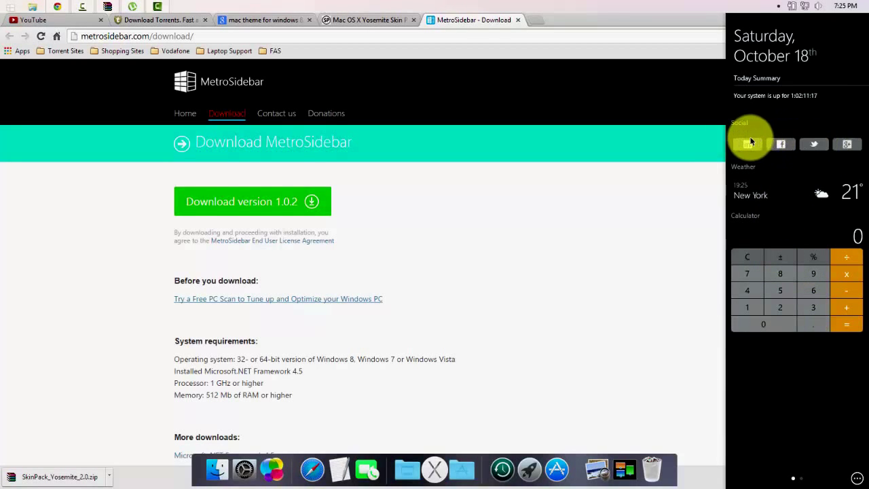
pyautogui.click(295, 200)
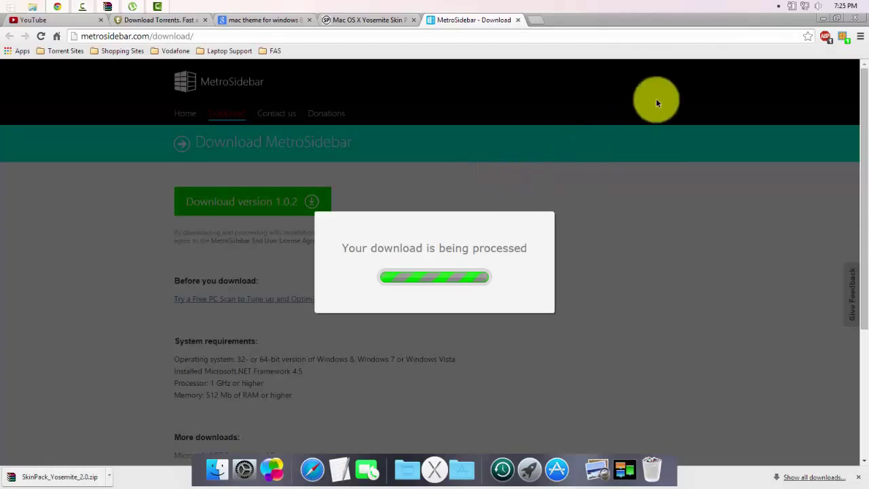
pyautogui.click(824, 19)
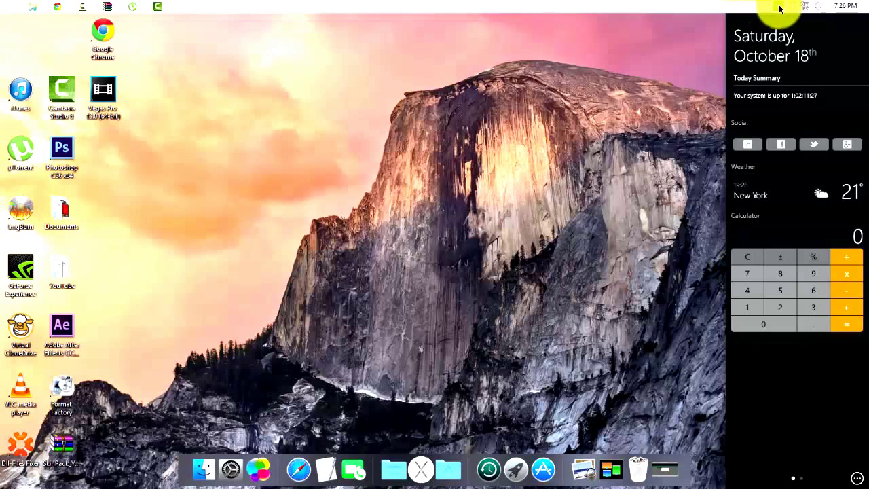
# View the calendar and clock pop-up from the desktop's time display, and dismiss it
pyautogui.click(848, 6)
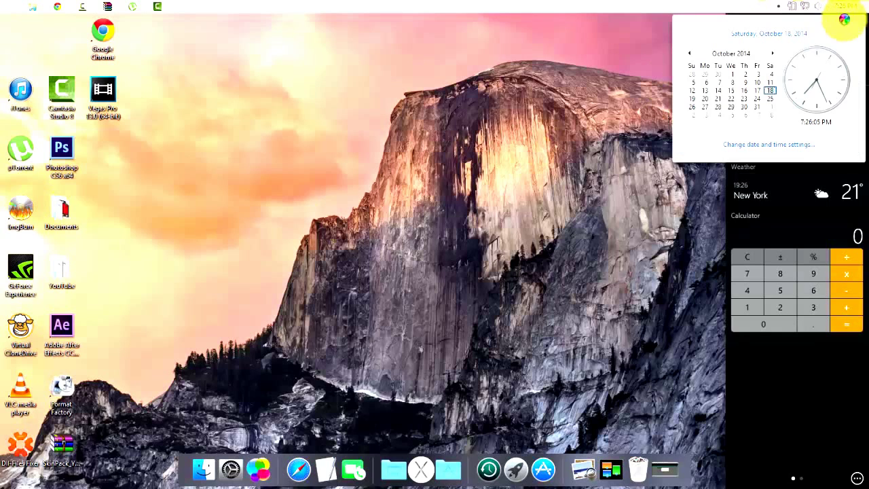
pyautogui.click(684, 164)
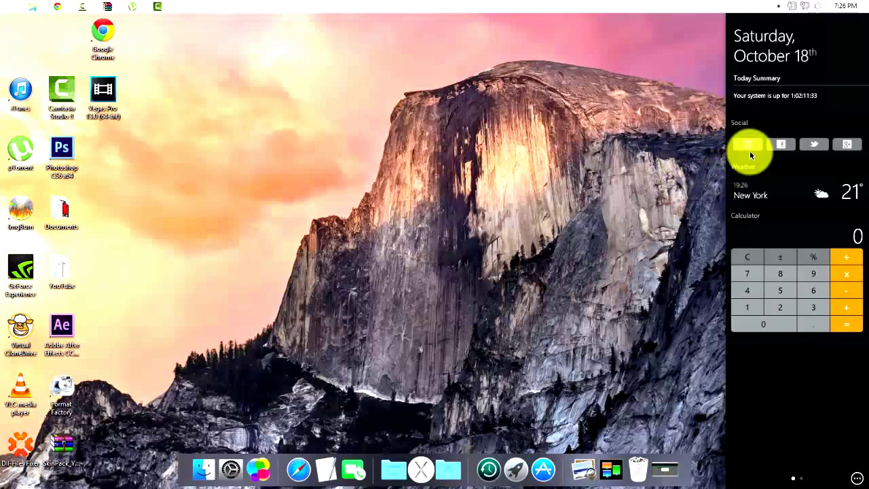
# On the sidebar's second page, view the general MetroSidebar settings and the Search tile's scope options, closing each
pyautogui.click(801, 478)
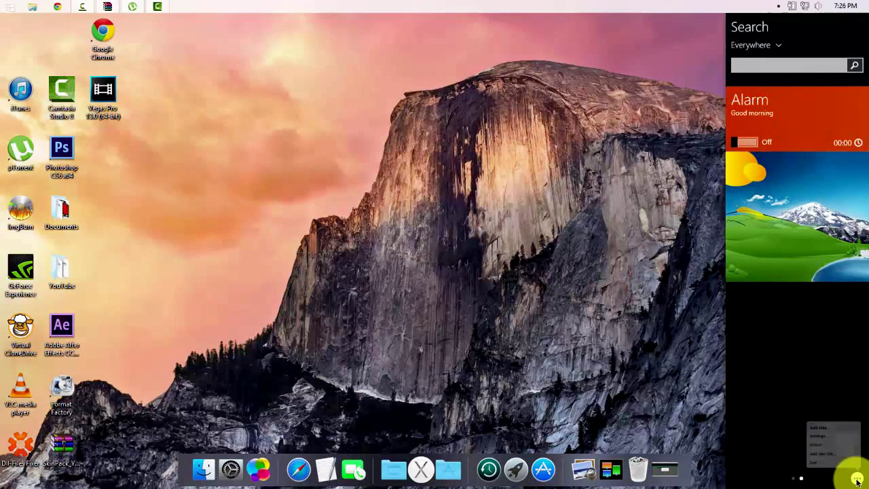
pyautogui.click(857, 478)
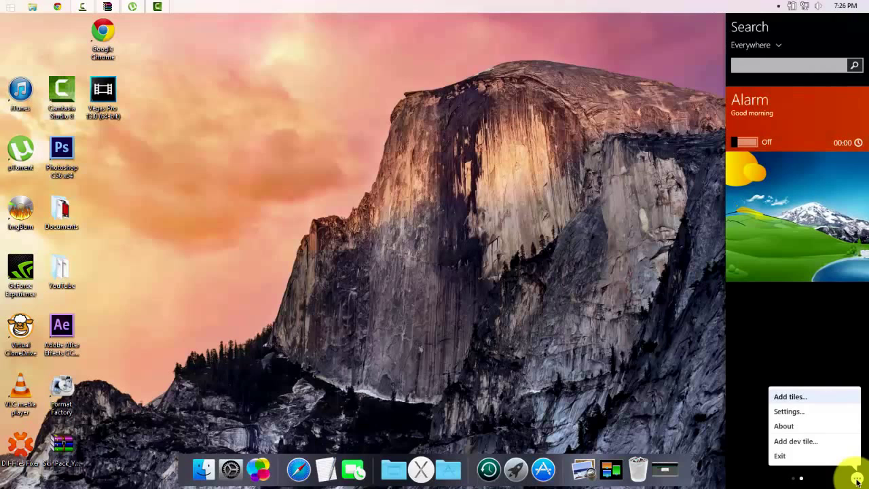
pyautogui.click(834, 413)
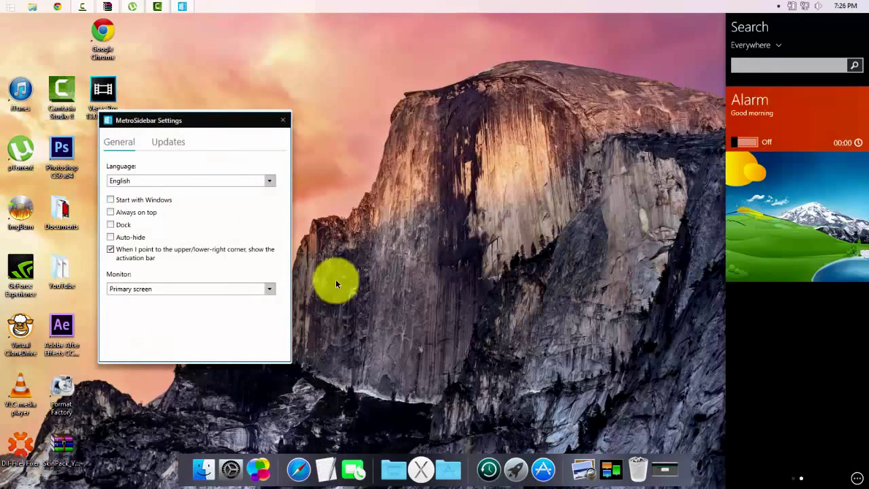
pyautogui.moveTo(189, 119); pyautogui.dragTo(367, 119)
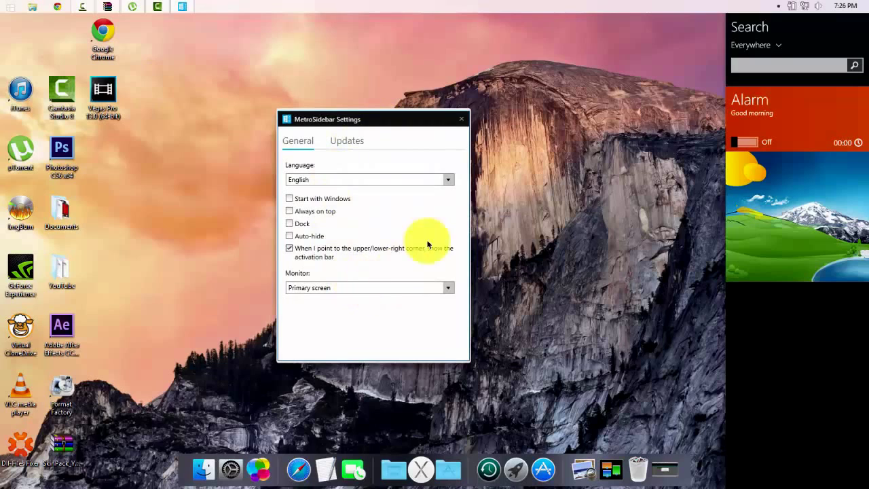
pyautogui.click(462, 120)
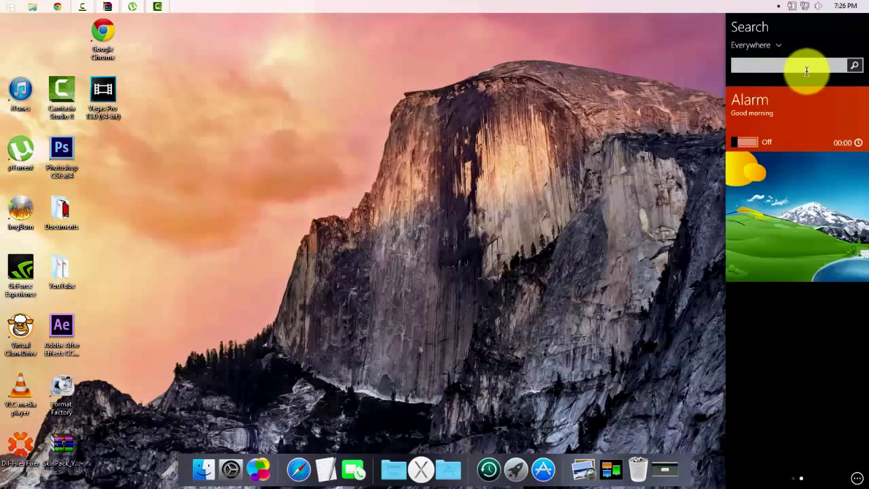
pyautogui.click(768, 44)
pyautogui.click(768, 42)
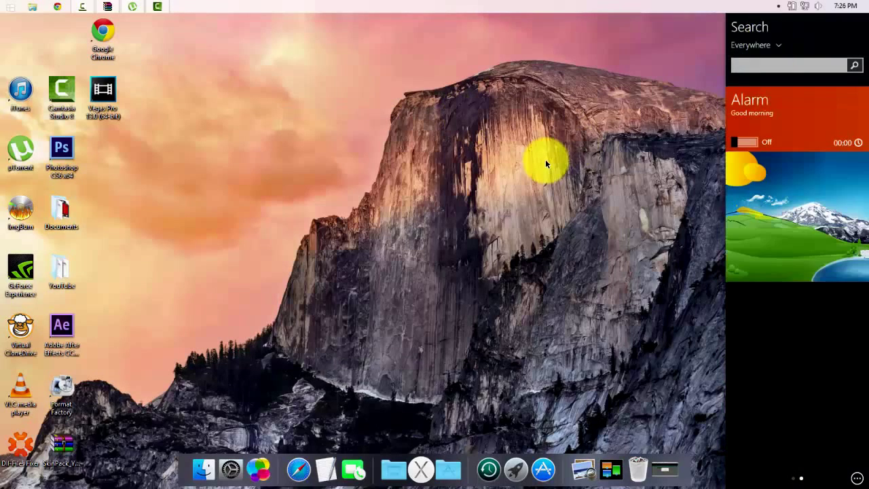